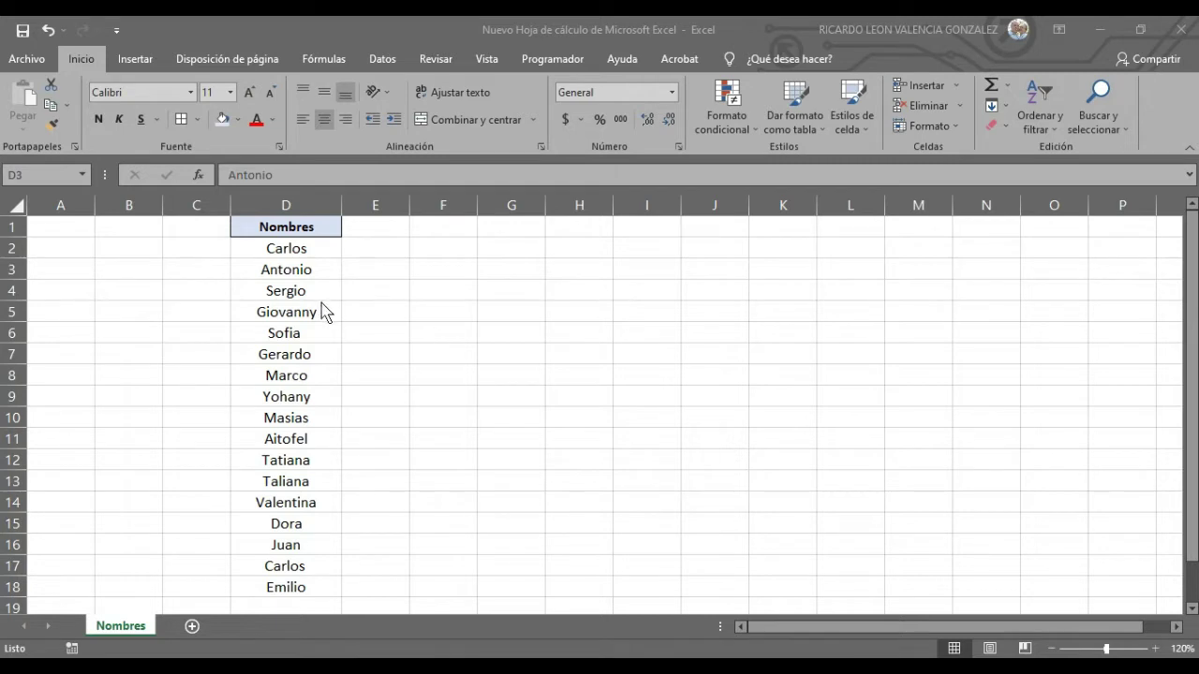
Step: Look over the unsorted names in column D, from Carlos through Emilio
{"action": "left_click", "coordinate": [405, 275]}
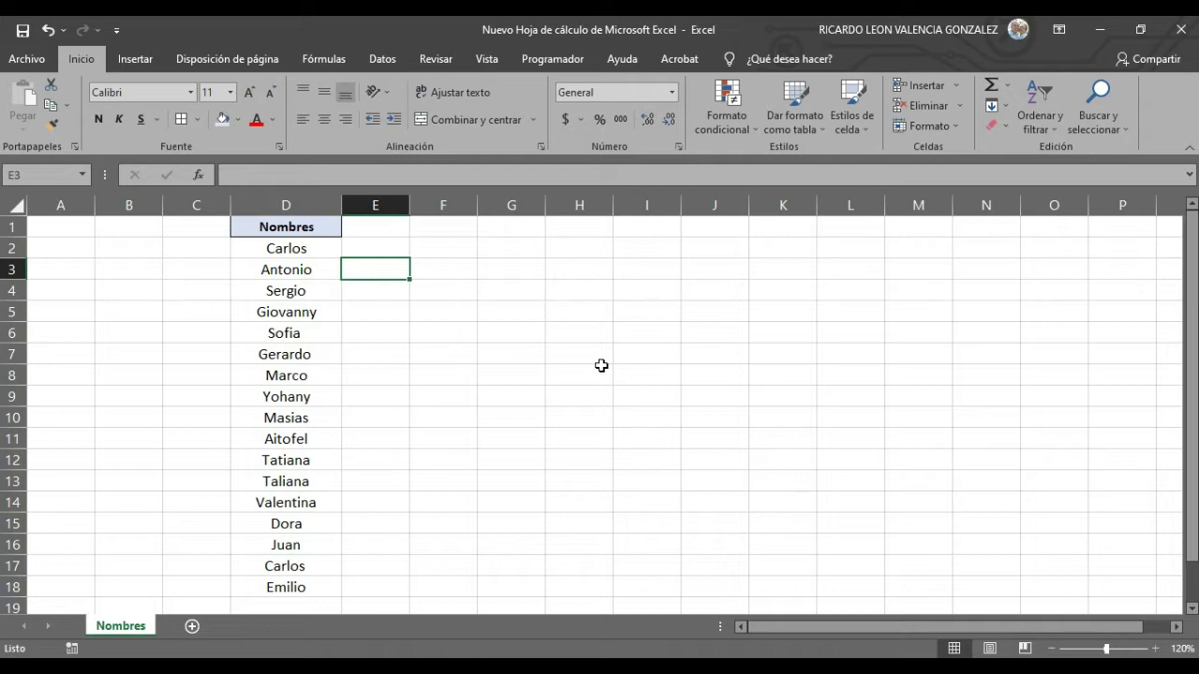
{"action": "left_click", "coordinate": [277, 247]}
{"action": "left_click", "coordinate": [462, 333]}
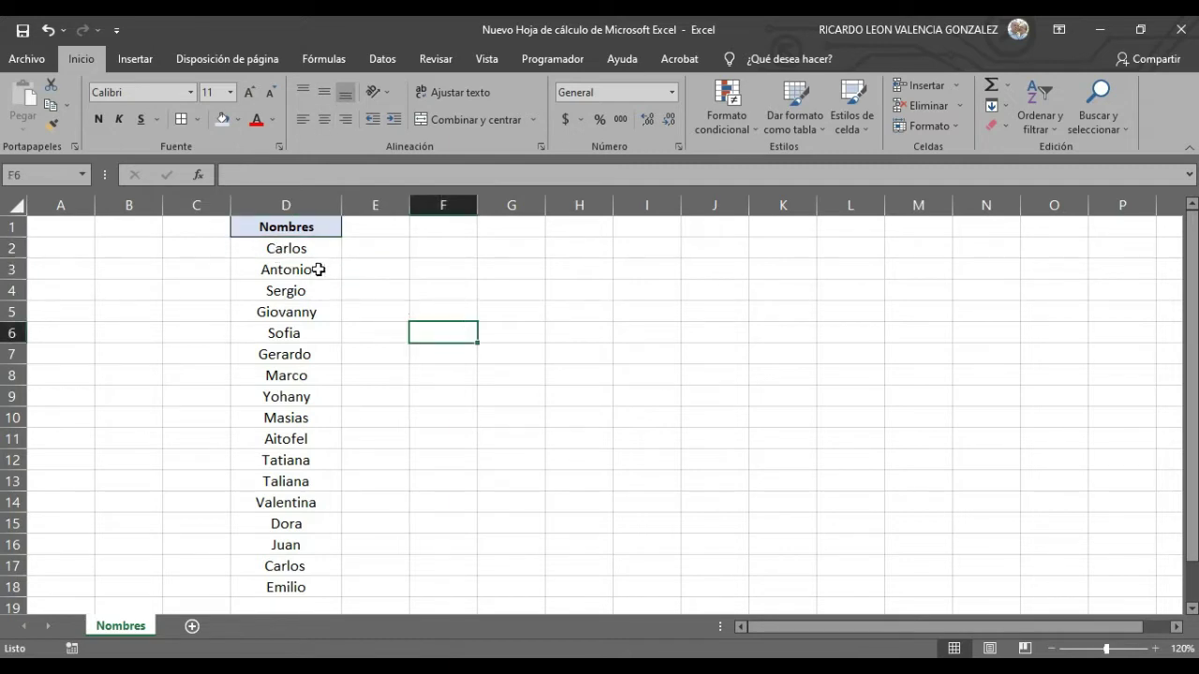
{"action": "left_click", "coordinate": [299, 251]}
{"action": "left_click", "coordinate": [295, 291]}
{"action": "left_click_drag", "start_coordinate": [286, 374], "coordinate": [286, 396]}
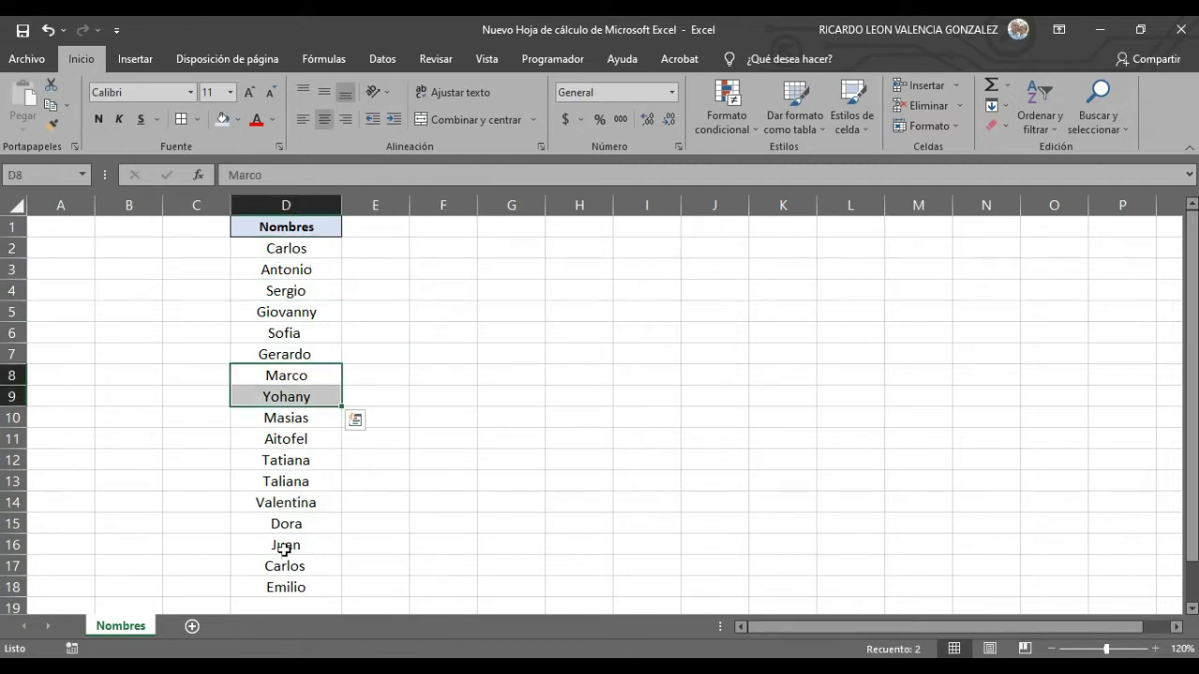
{"action": "left_click", "coordinate": [297, 601]}
{"action": "left_click", "coordinate": [299, 581]}
{"action": "left_click", "coordinate": [300, 527]}
{"action": "left_click", "coordinate": [290, 394]}
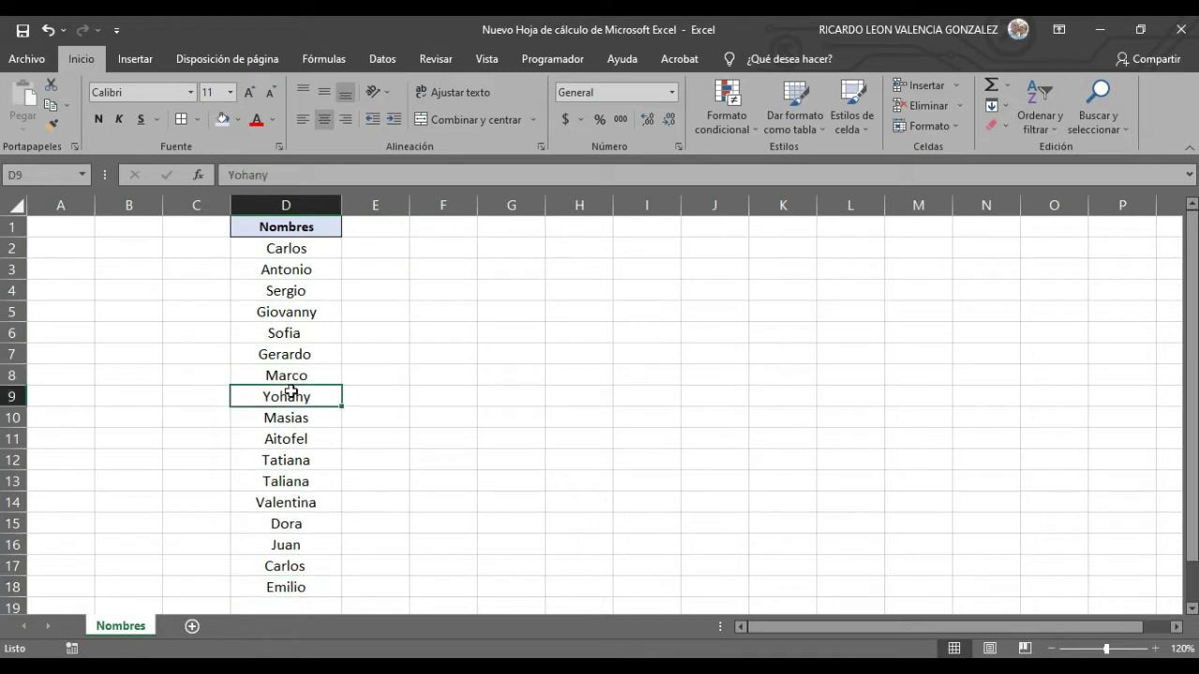
{"action": "left_click", "coordinate": [288, 315]}
{"action": "left_click", "coordinate": [319, 249]}
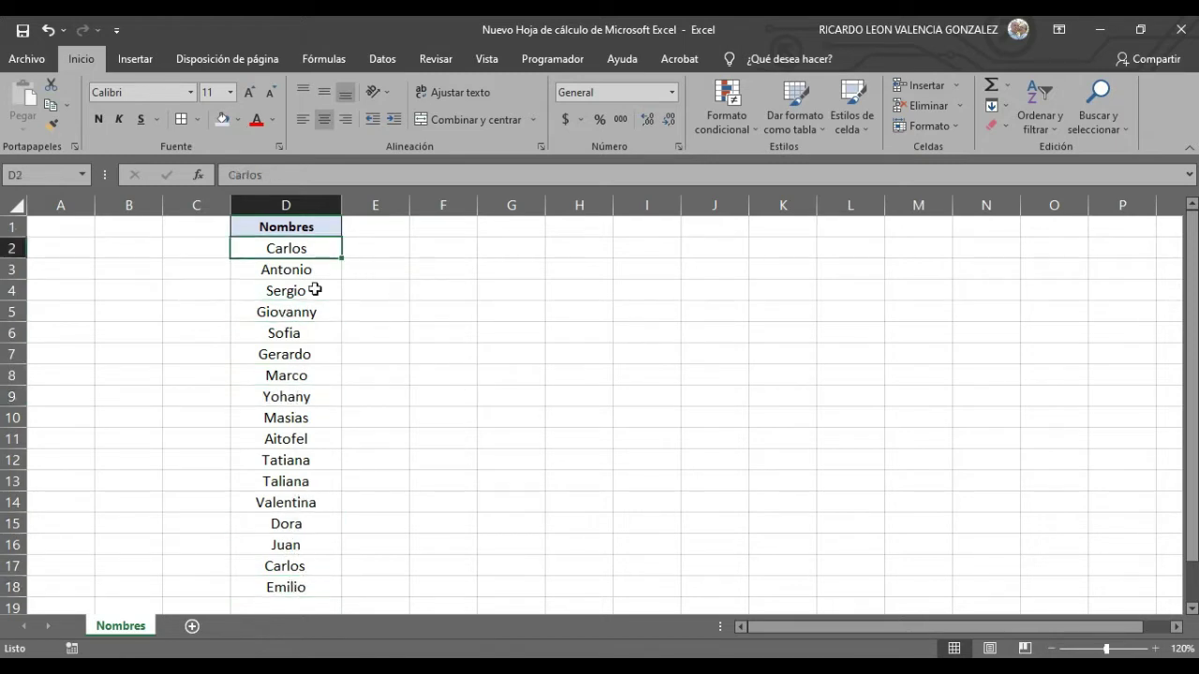
{"action": "left_click", "coordinate": [309, 271]}
{"action": "left_click", "coordinate": [308, 311]}
{"action": "left_click", "coordinate": [308, 356]}
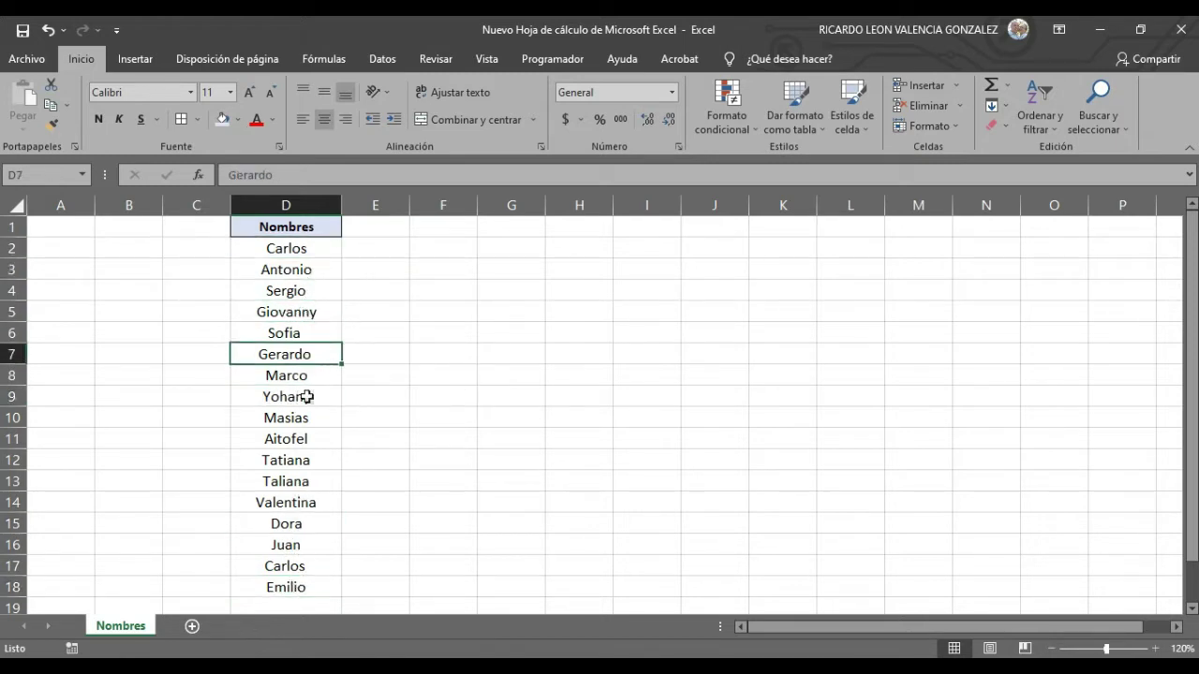
{"action": "left_click", "coordinate": [303, 419]}
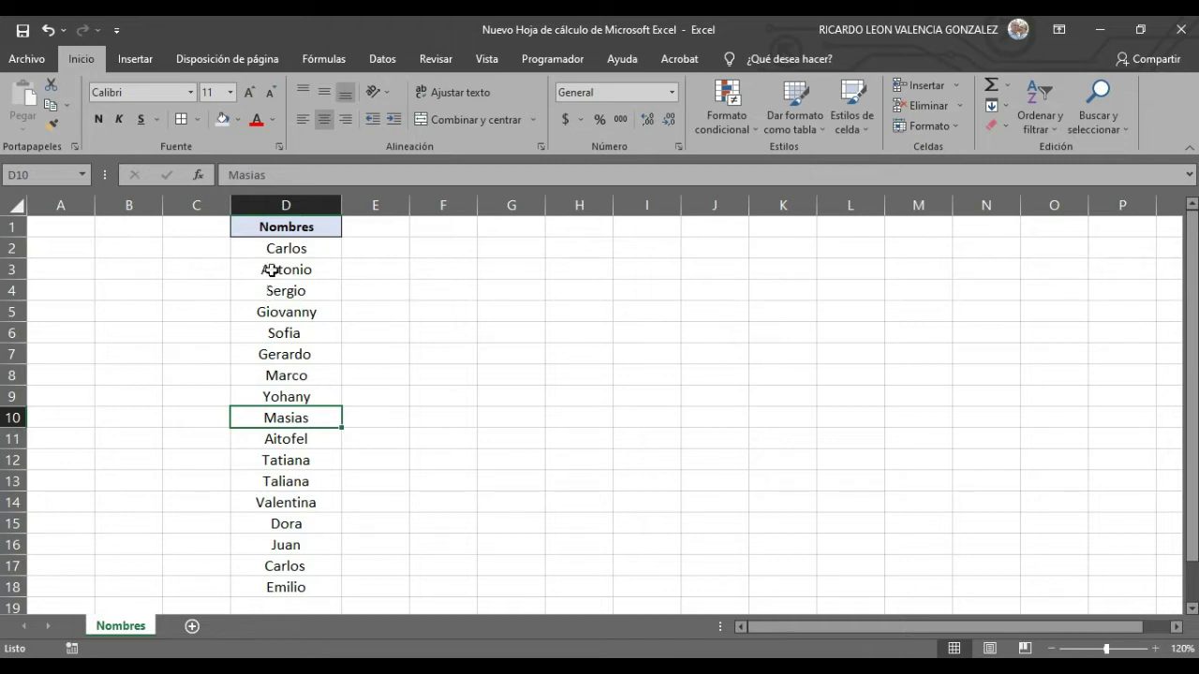
Step: Select the names in D2:D18 and sort them A to Z
{"action": "left_click", "coordinate": [304, 253]}
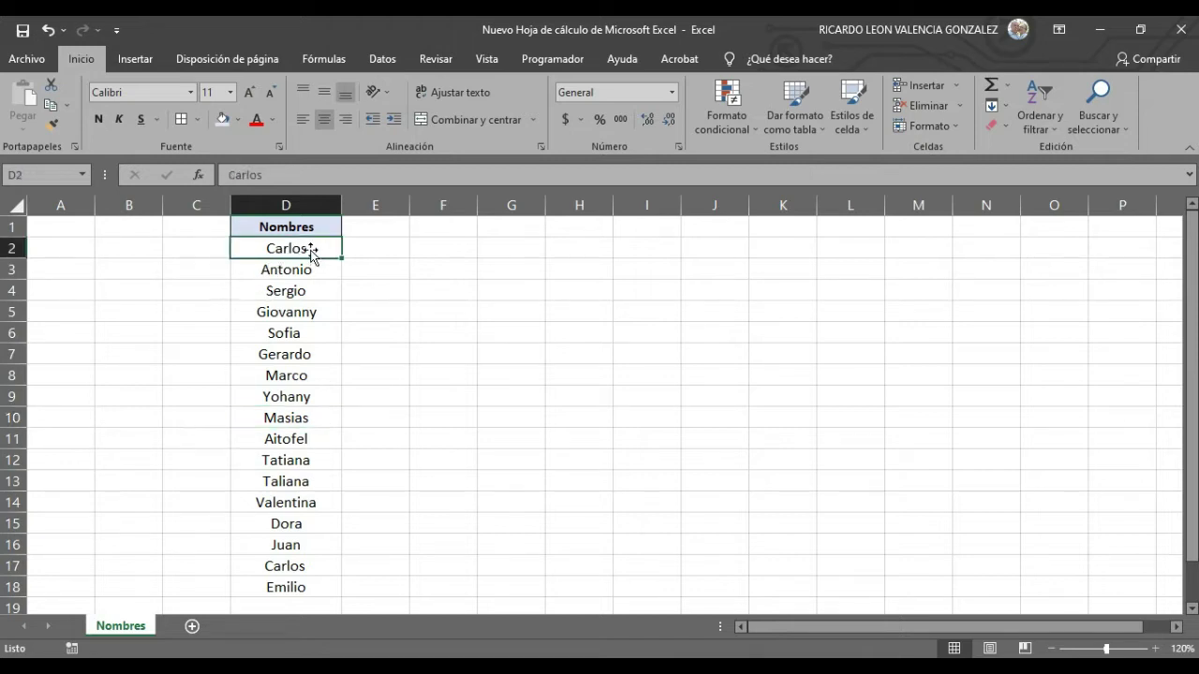
{"action": "left_click_drag", "start_coordinate": [304, 253], "coordinate": [286, 587]}
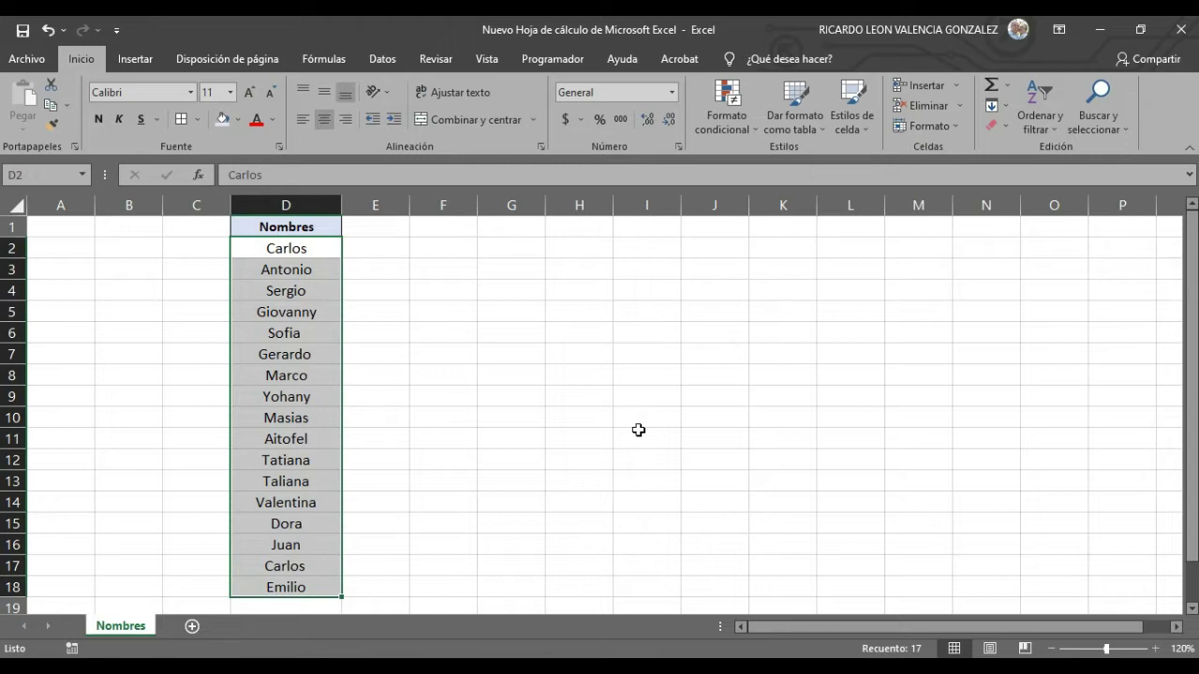
{"action": "left_click", "coordinate": [454, 426]}
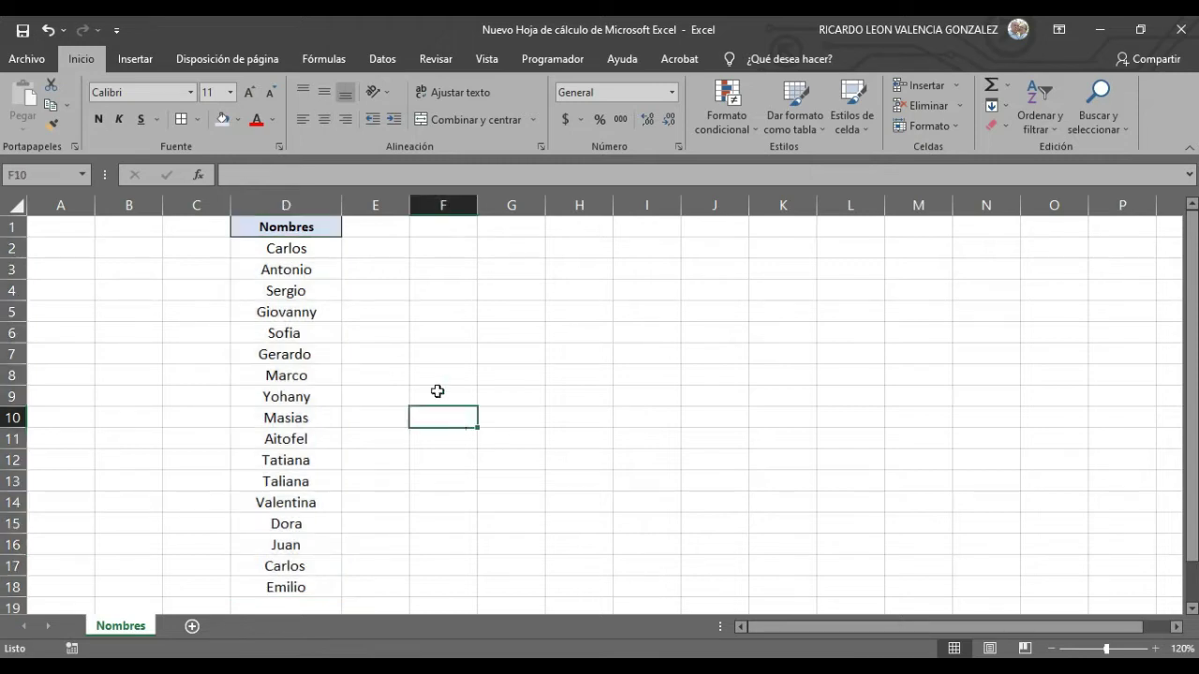
{"action": "left_click_drag", "start_coordinate": [304, 251], "coordinate": [298, 588]}
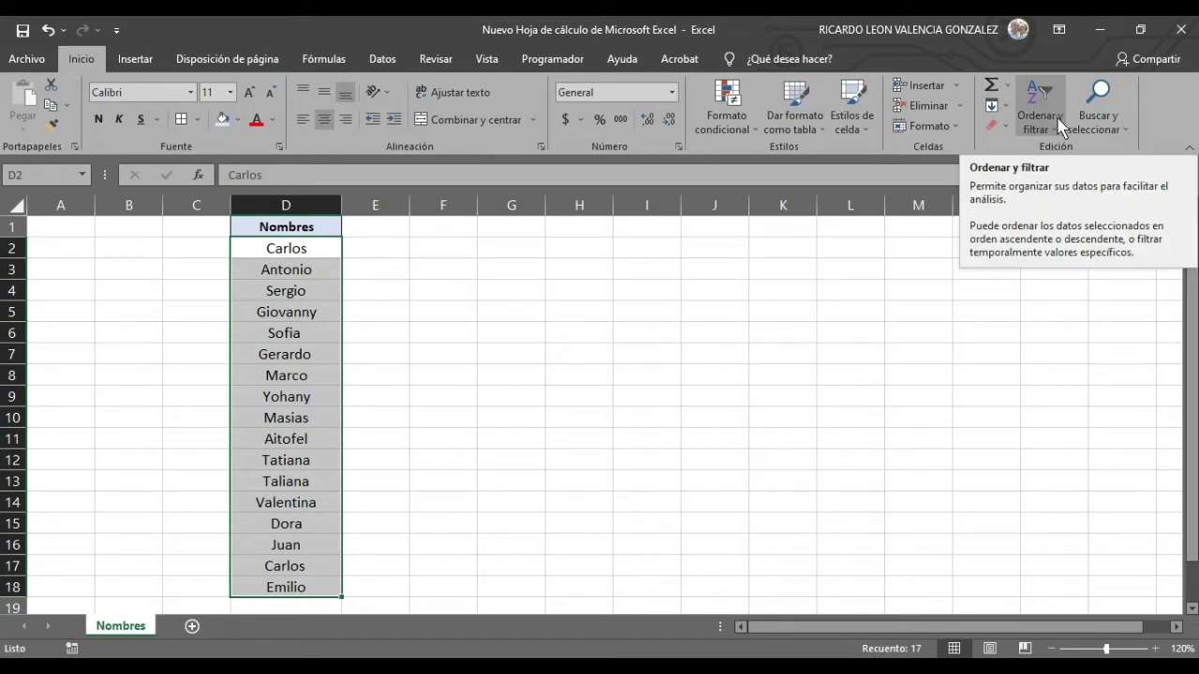
{"action": "left_click", "coordinate": [1059, 133]}
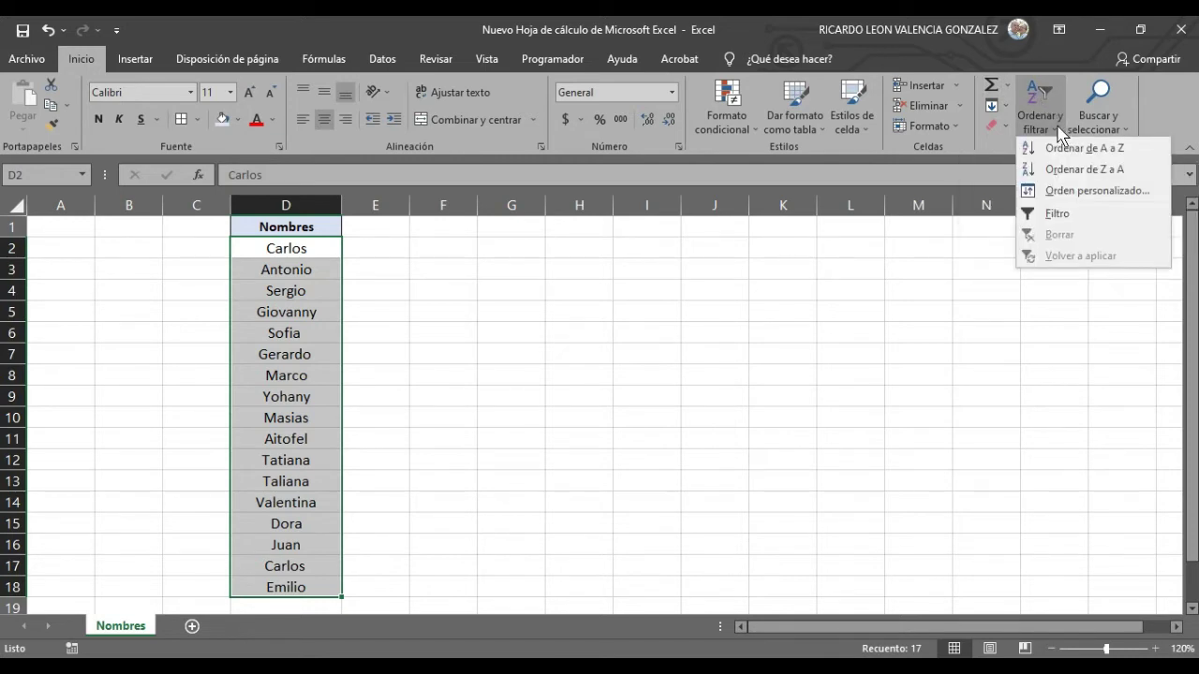
{"action": "left_click", "coordinate": [1113, 150]}
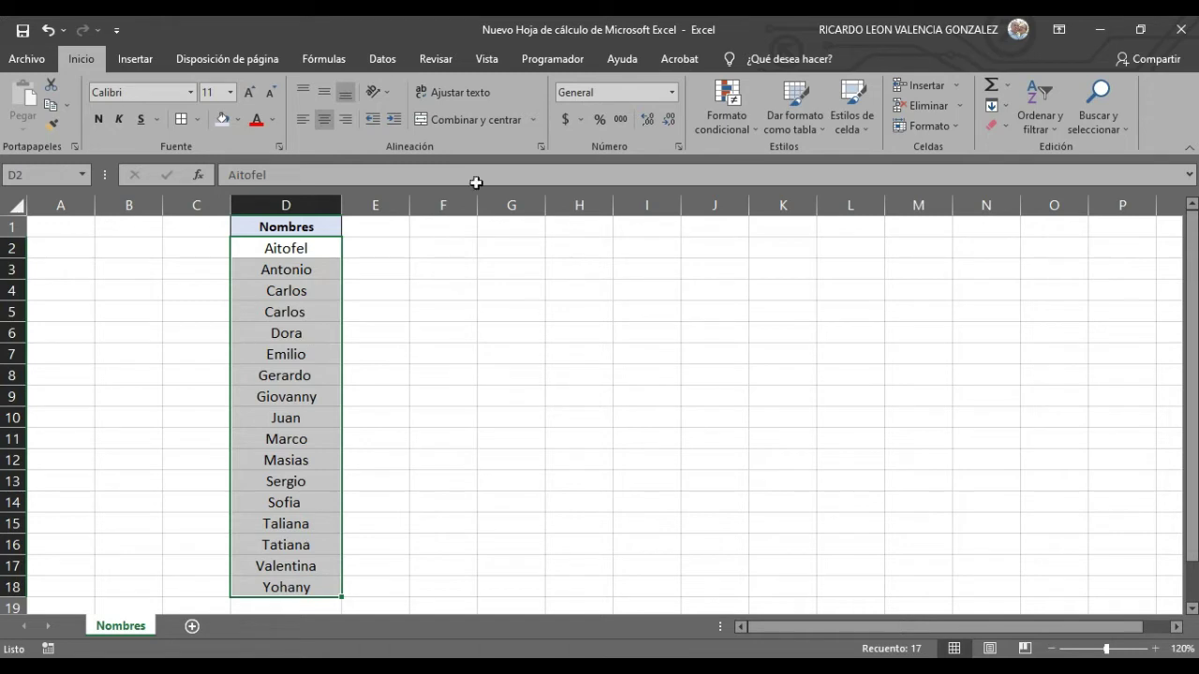
Step: Reverse the names to Z to A order, then sort them back A to Z
{"action": "left_click", "coordinate": [1056, 131]}
{"action": "left_click", "coordinate": [1093, 172]}
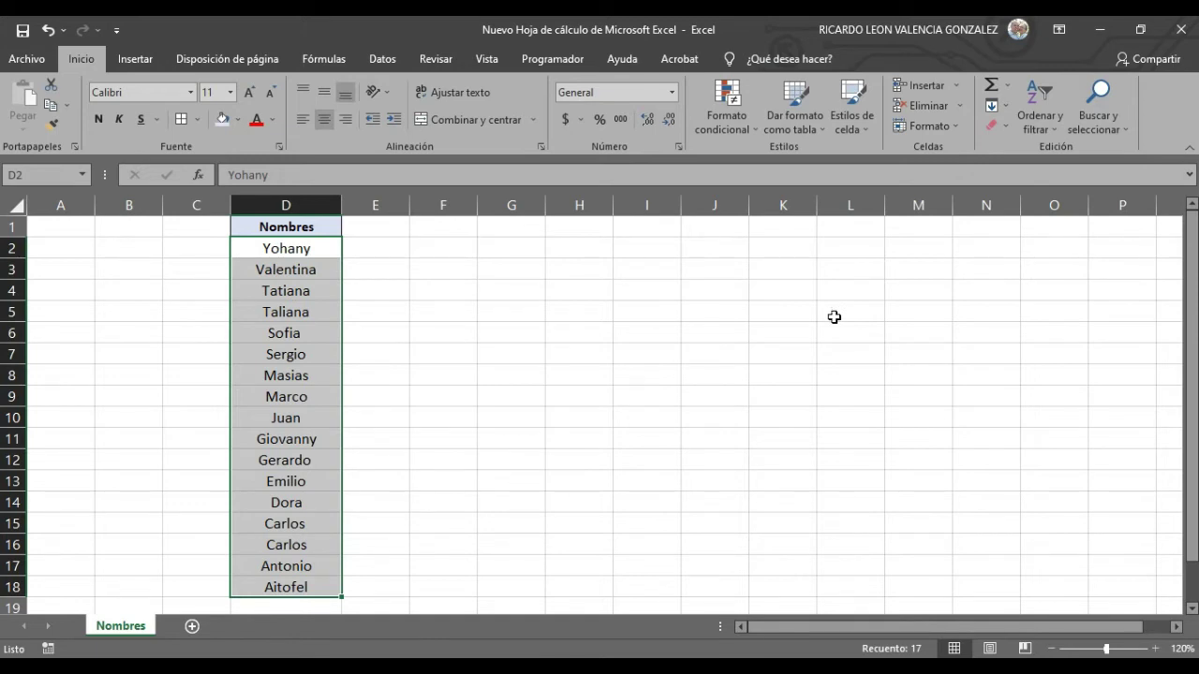
{"action": "left_click", "coordinate": [1060, 137]}
{"action": "left_click", "coordinate": [1083, 146]}
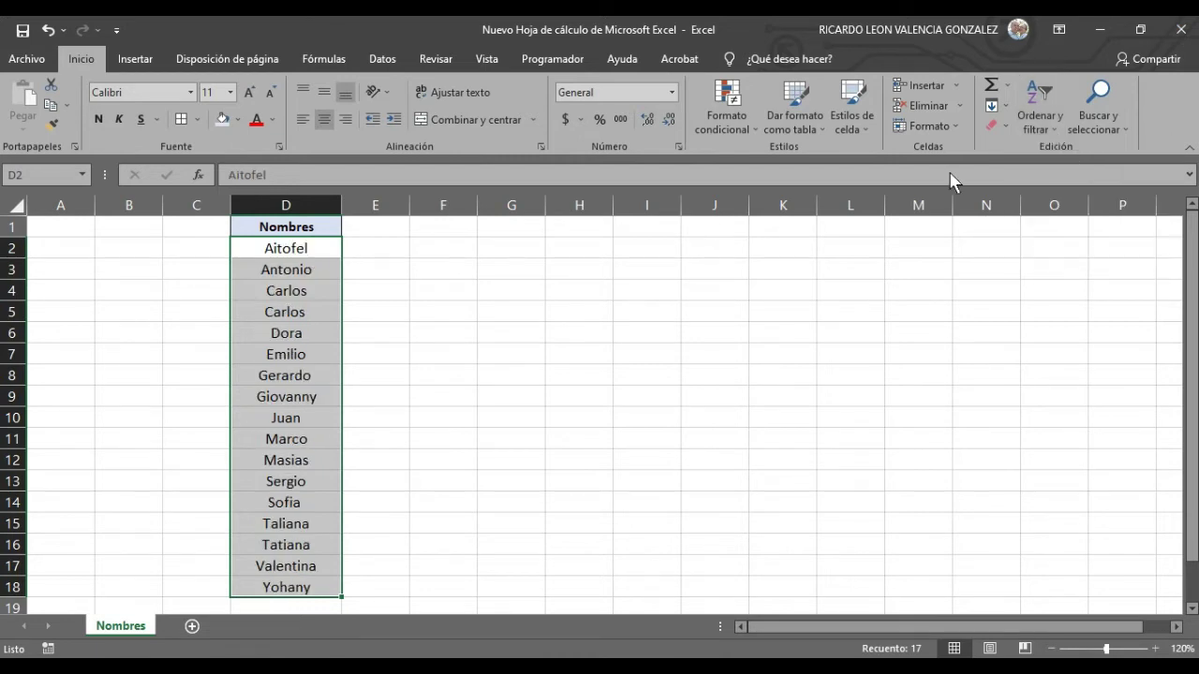
Step: Enter 112 in cell E2, then delete it again
{"action": "left_click", "coordinate": [413, 296]}
{"action": "left_click", "coordinate": [375, 247]}
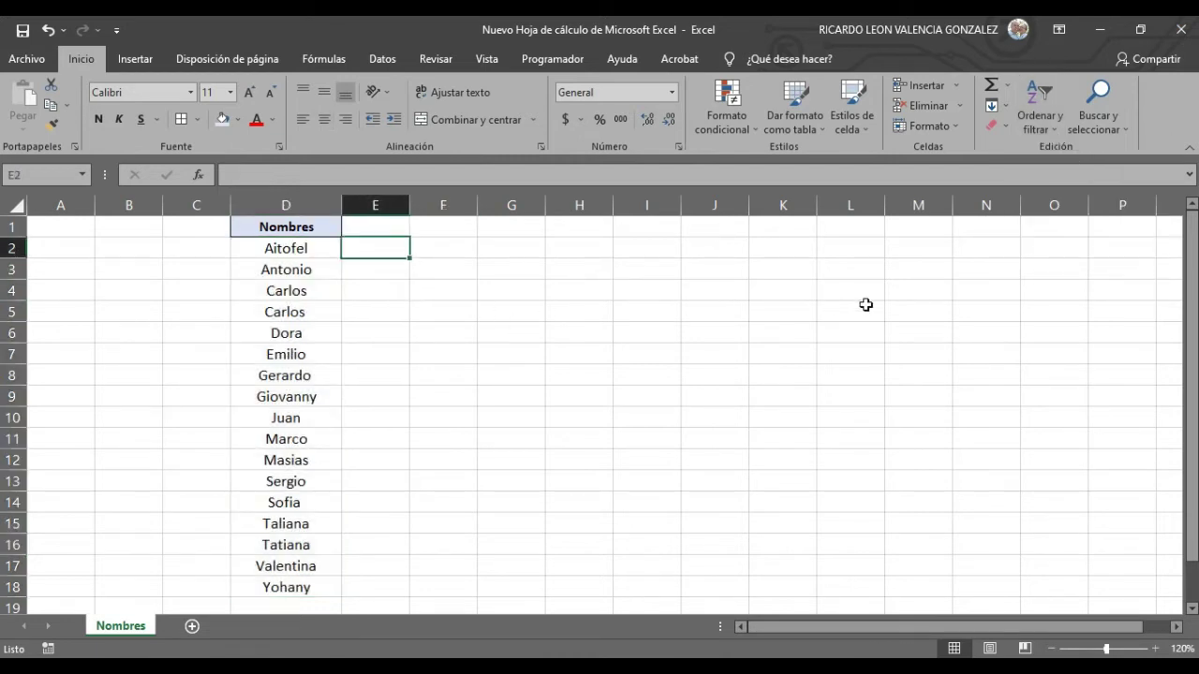
{"action": "type", "text": "1"}
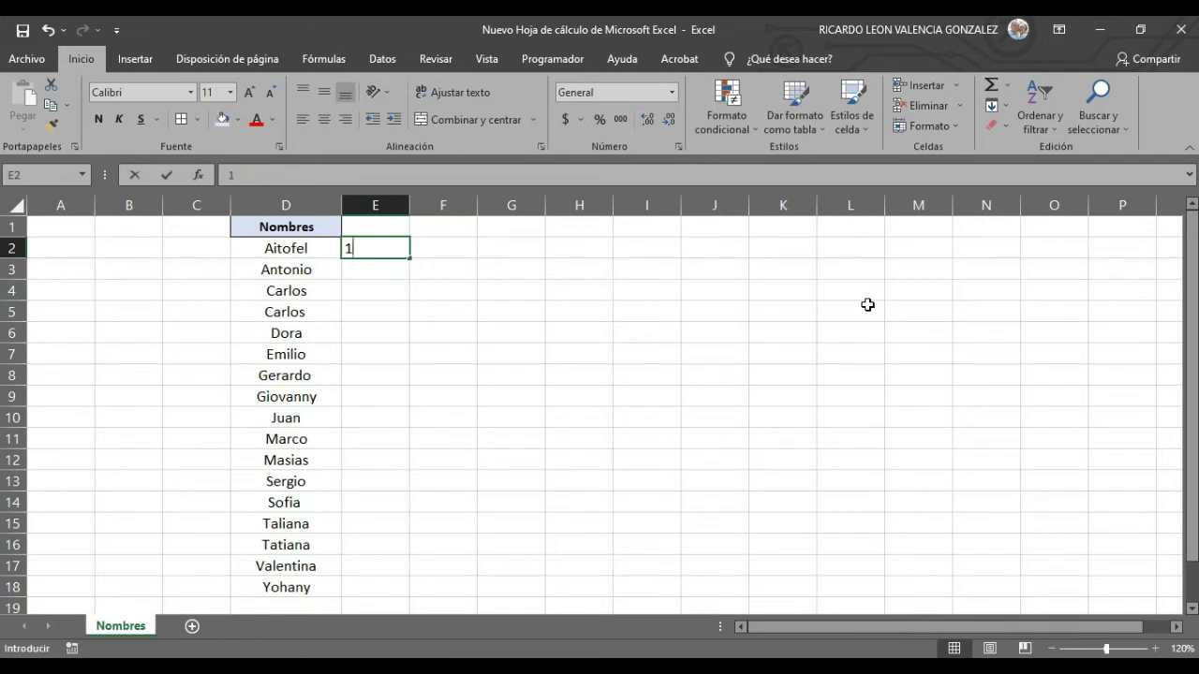
{"action": "type", "text": "12"}
{"action": "key", "text": "Return"}
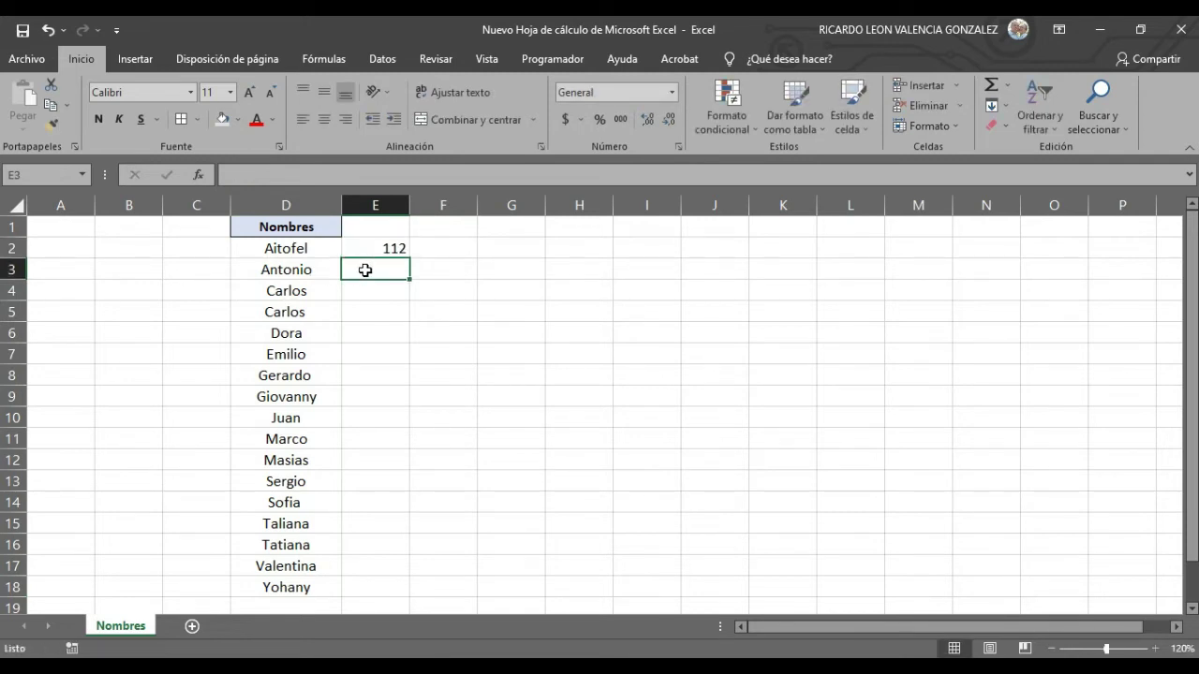
{"action": "left_click", "coordinate": [389, 244]}
{"action": "key", "text": "Delete"}
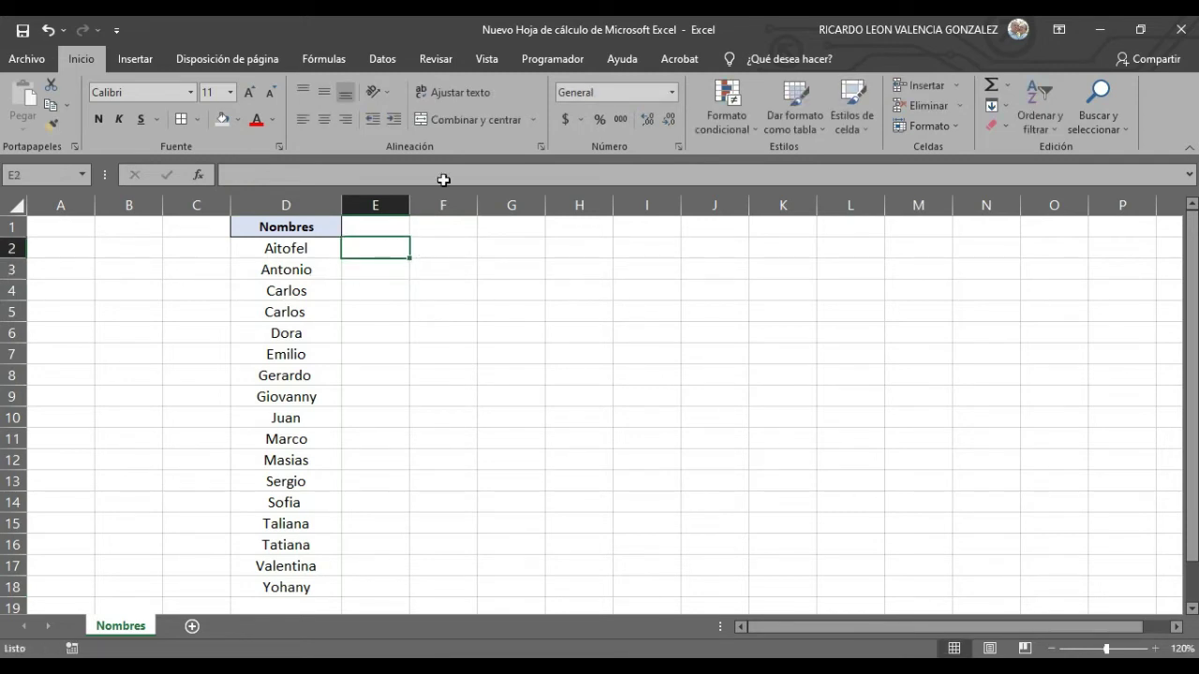
{"action": "left_click", "coordinate": [367, 265]}
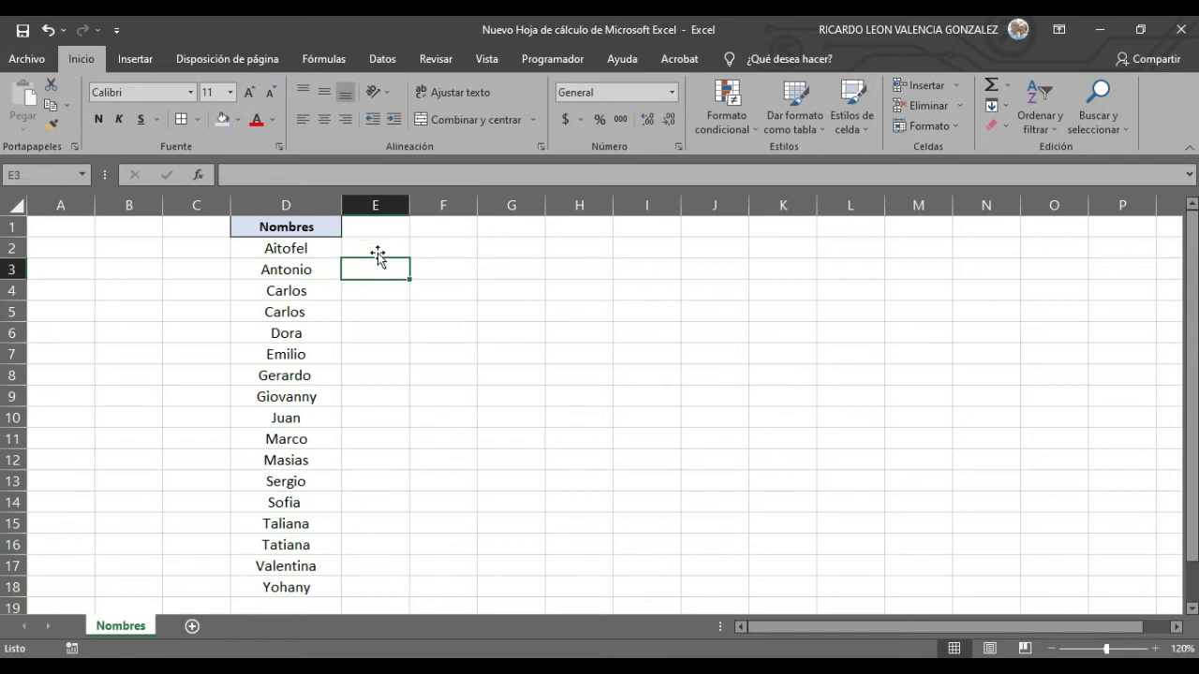
Step: Enter 1 in E2 and fill it down to E18 as a 1–17 series
{"action": "left_click", "coordinate": [392, 245]}
{"action": "type", "text": "1"}
{"action": "key", "text": "Return"}
{"action": "left_click", "coordinate": [393, 246]}
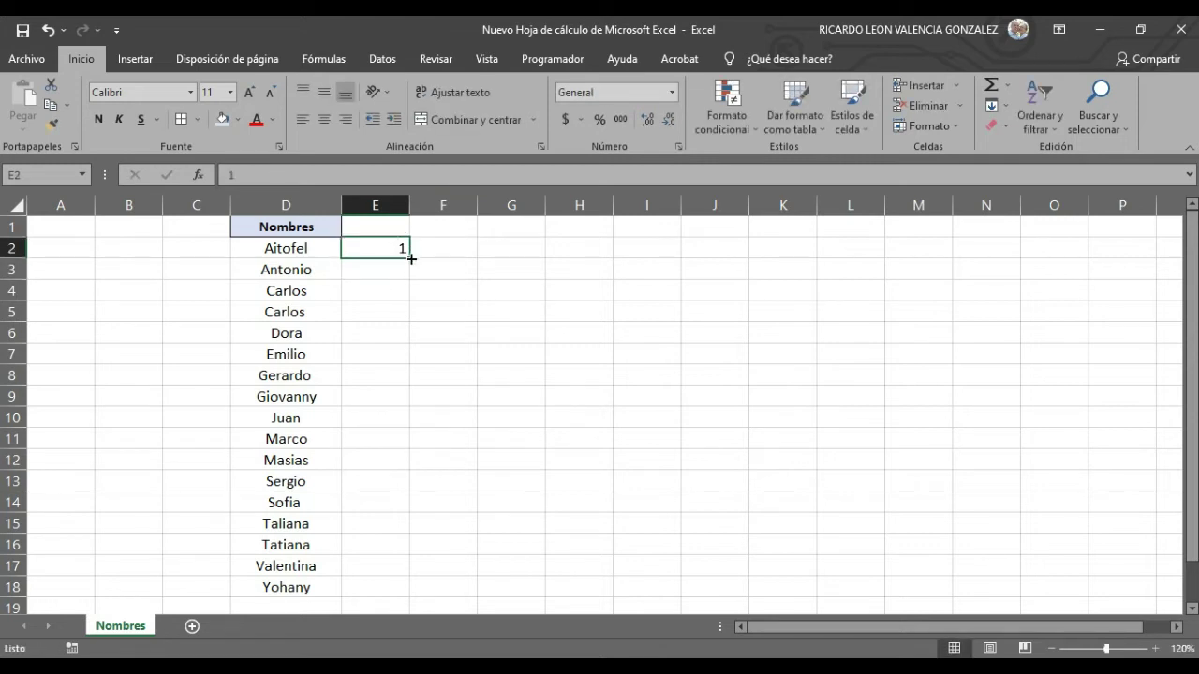
{"action": "left_click_drag", "start_coordinate": [409, 252], "coordinate": [384, 602]}
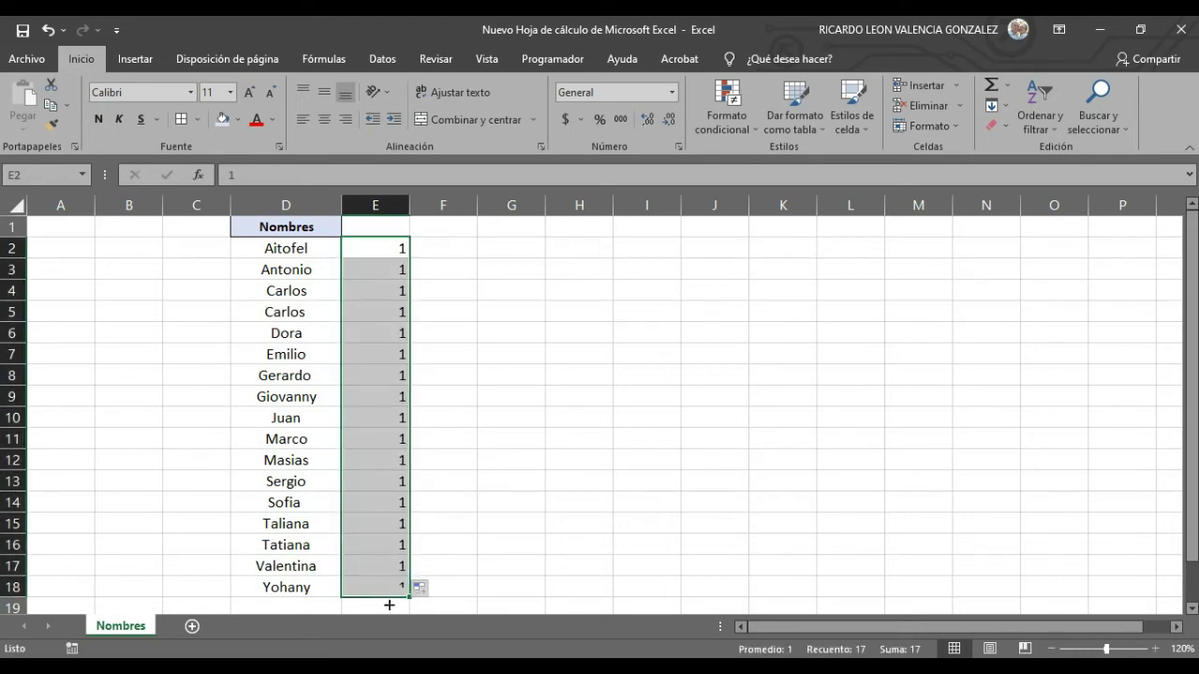
{"action": "left_click", "coordinate": [422, 588]}
{"action": "left_click", "coordinate": [479, 510]}
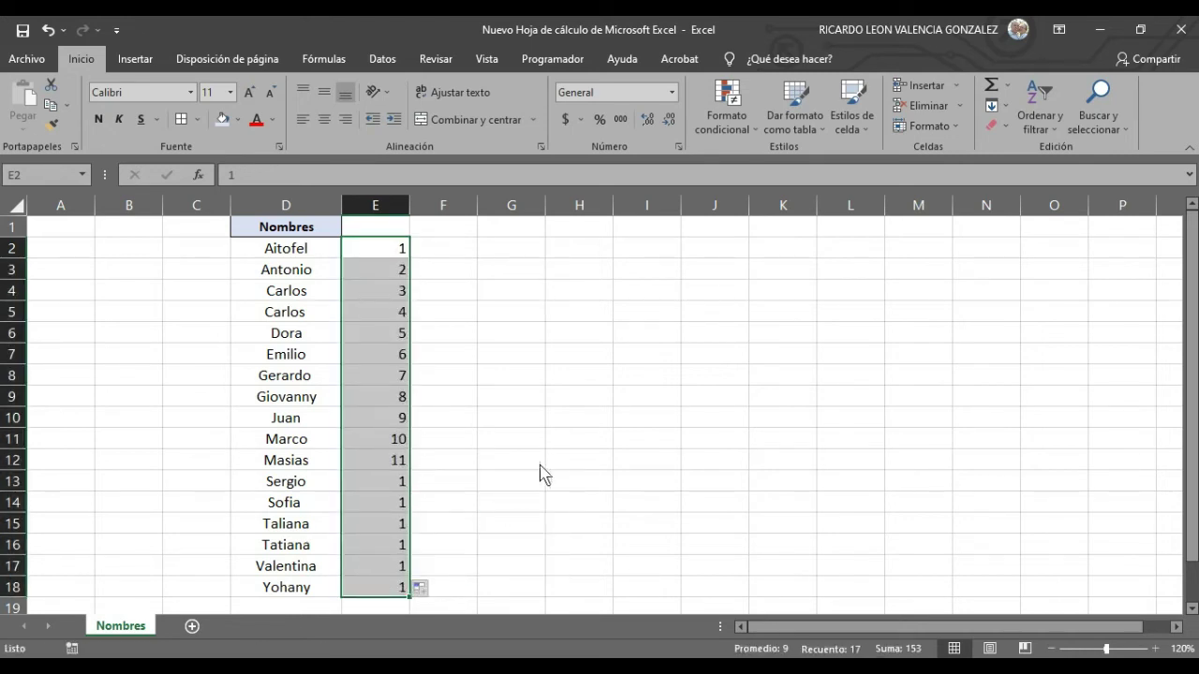
{"action": "left_click", "coordinate": [575, 438]}
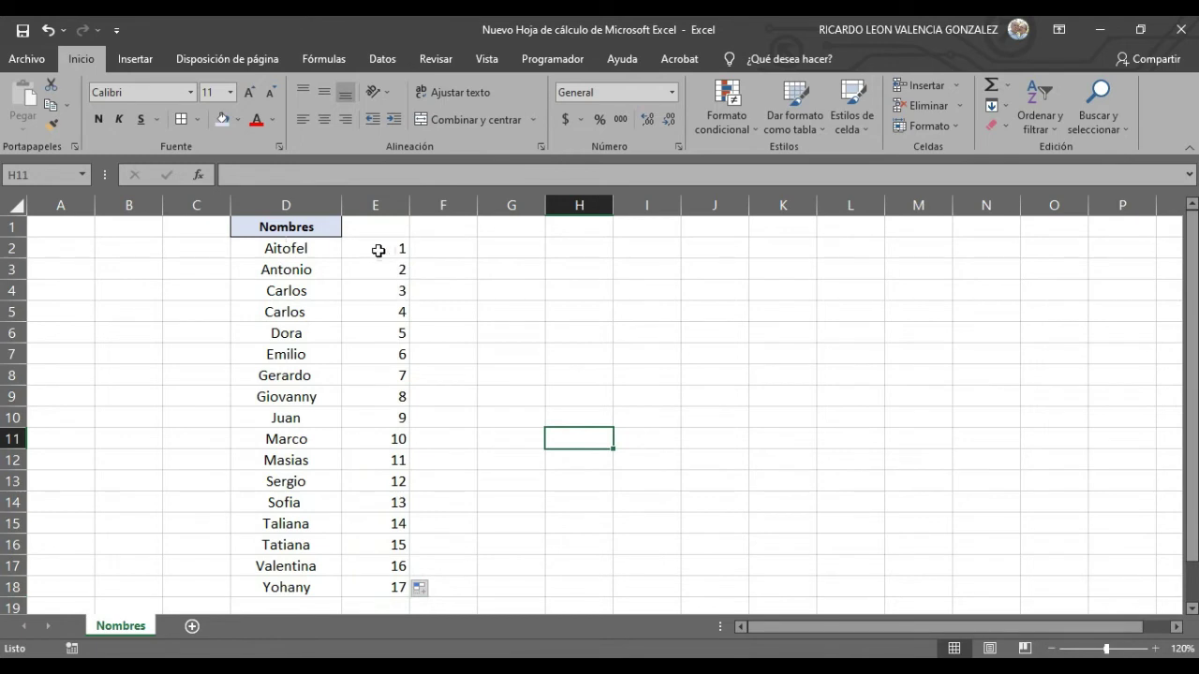
Step: Centre the numbers in E2:E18 within their cells
{"action": "left_click_drag", "start_coordinate": [378, 249], "coordinate": [394, 547]}
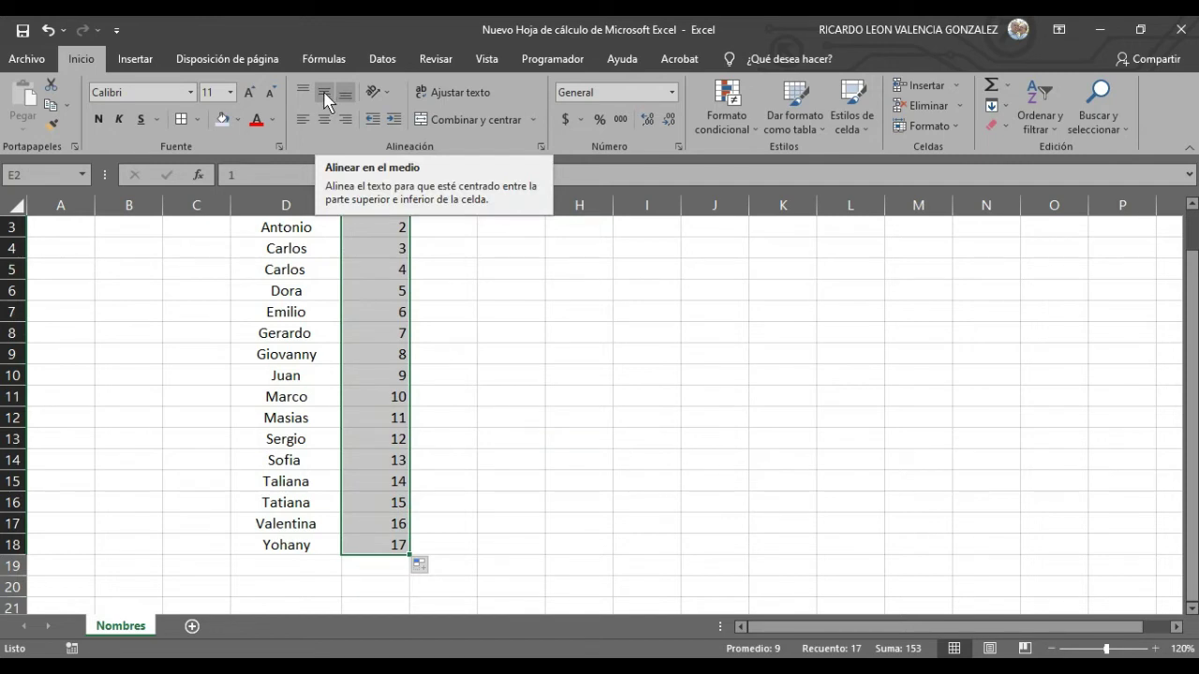
{"action": "scroll", "coordinate": [328, 101], "scroll_direction": "up", "scroll_amount": 1}
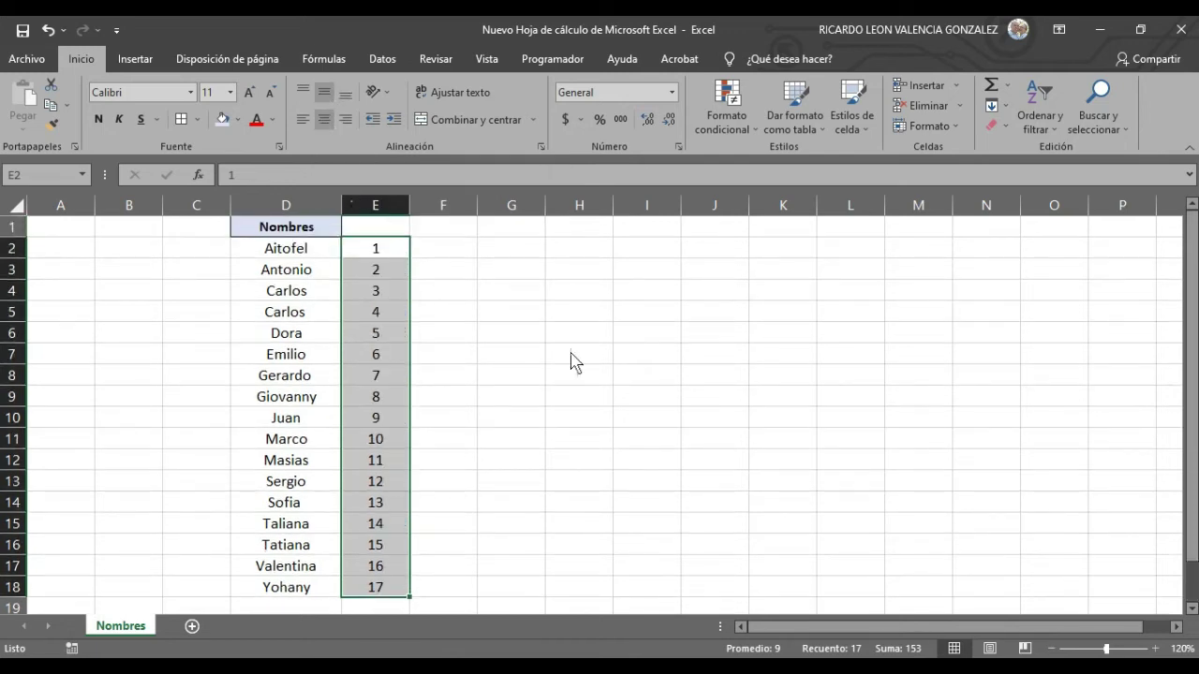
{"action": "left_click", "coordinate": [633, 418]}
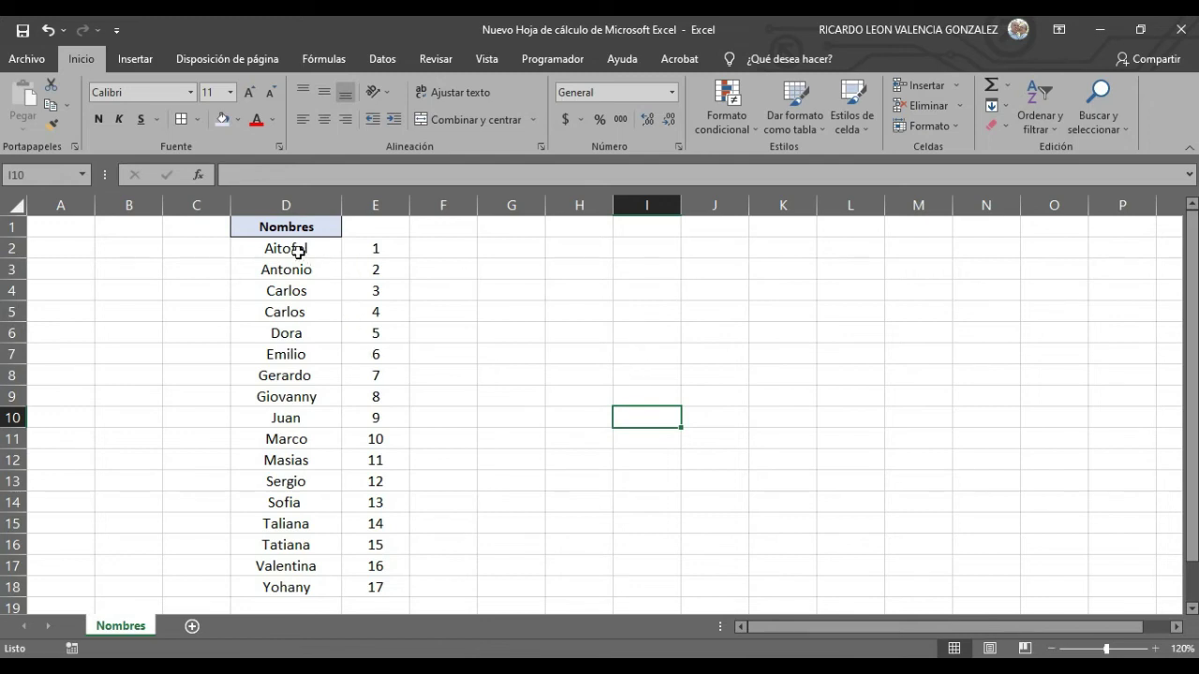
{"action": "left_click_drag", "start_coordinate": [297, 251], "coordinate": [379, 588]}
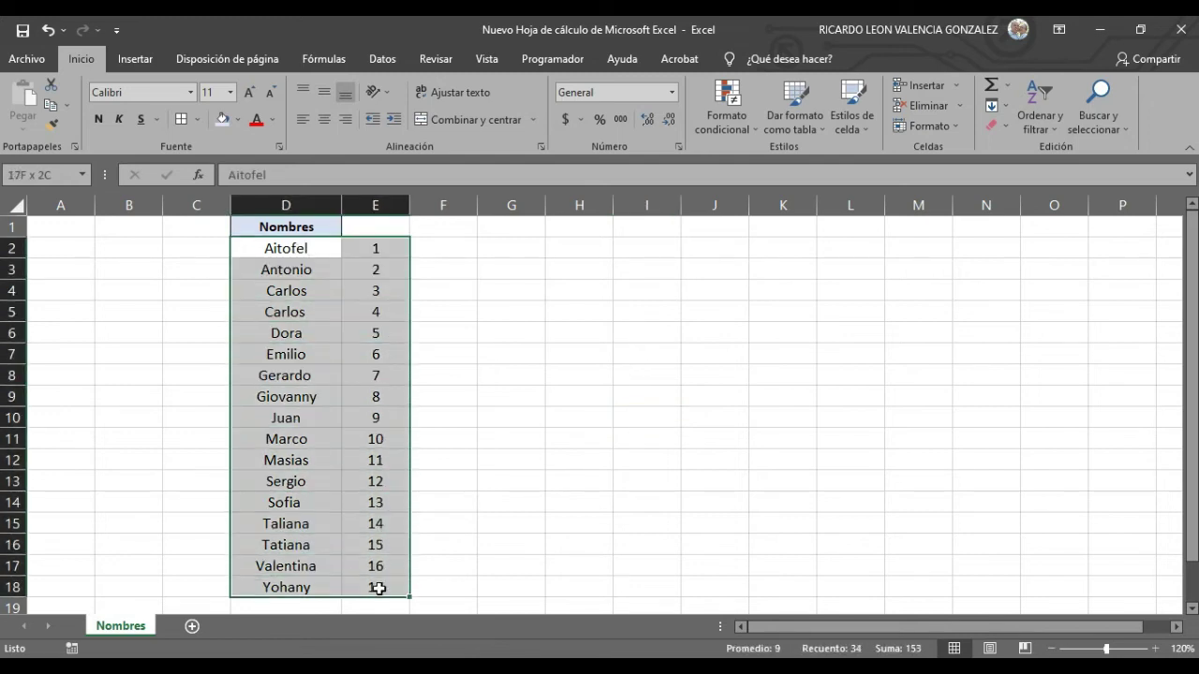
{"action": "left_click", "coordinate": [1061, 129]}
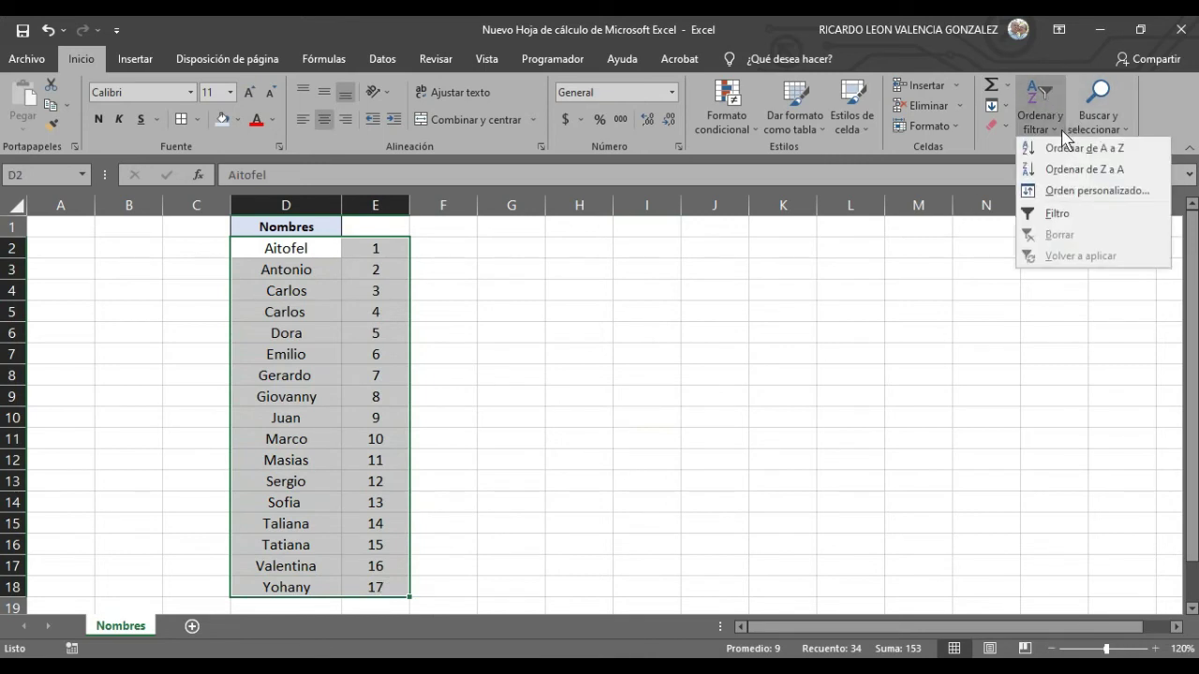
{"action": "left_click", "coordinate": [1110, 171]}
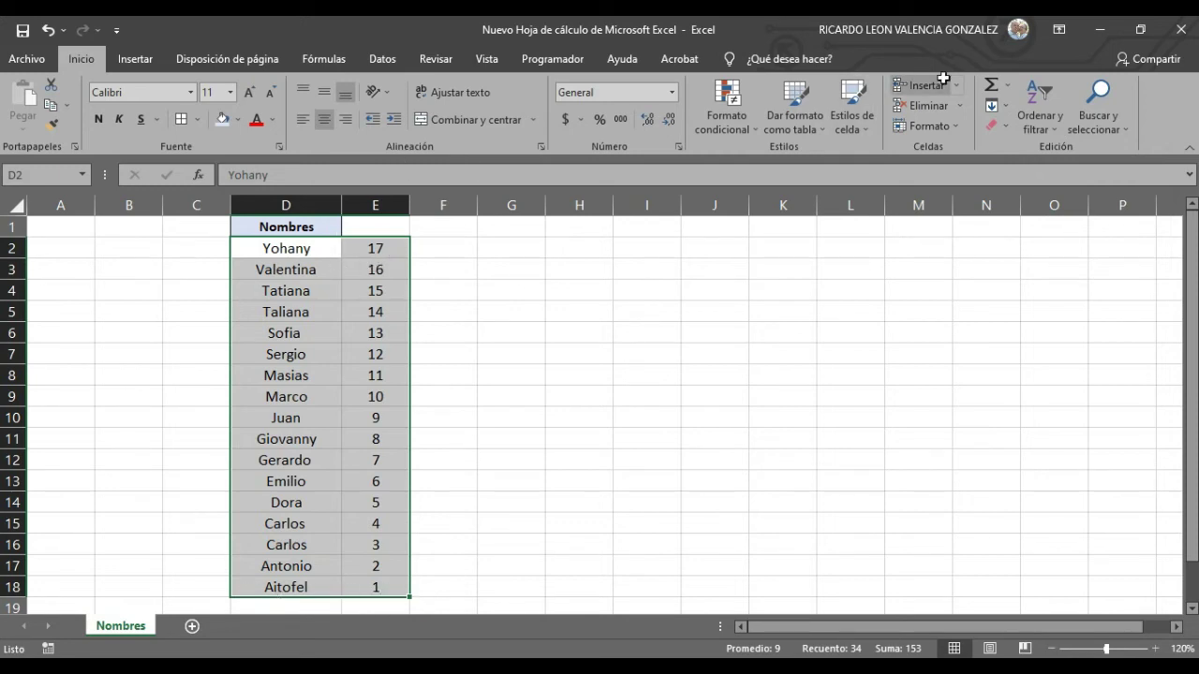
{"action": "left_click", "coordinate": [1055, 131]}
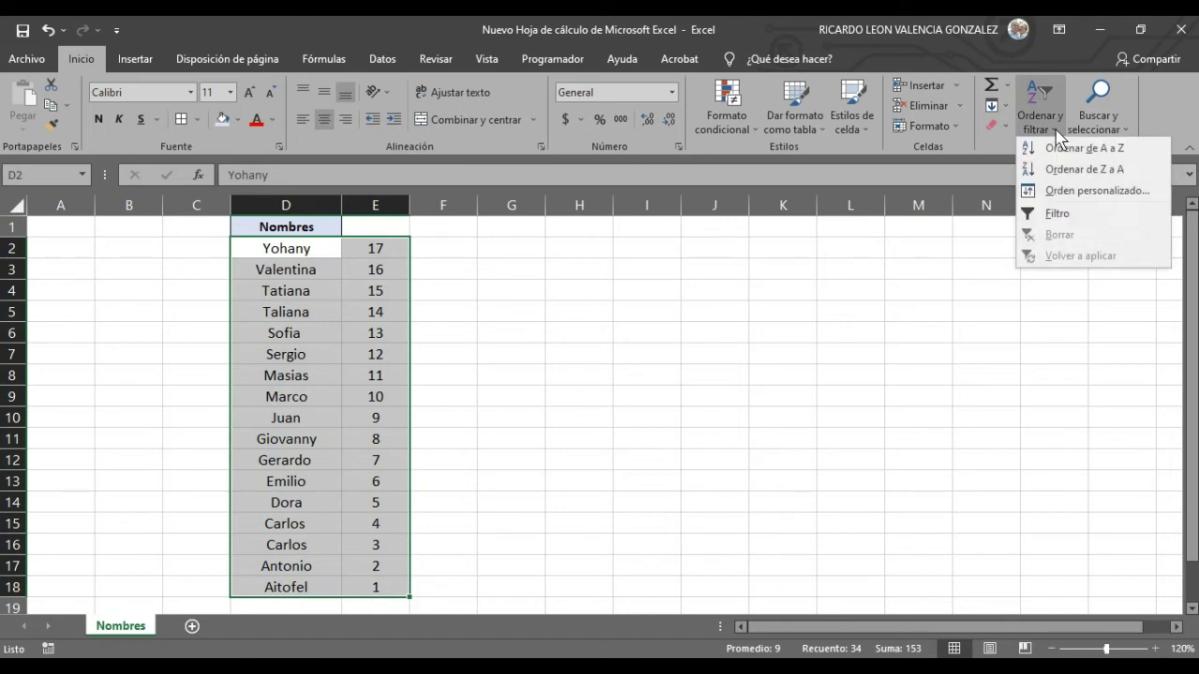
{"action": "left_click", "coordinate": [1099, 152]}
{"action": "left_click", "coordinate": [763, 372]}
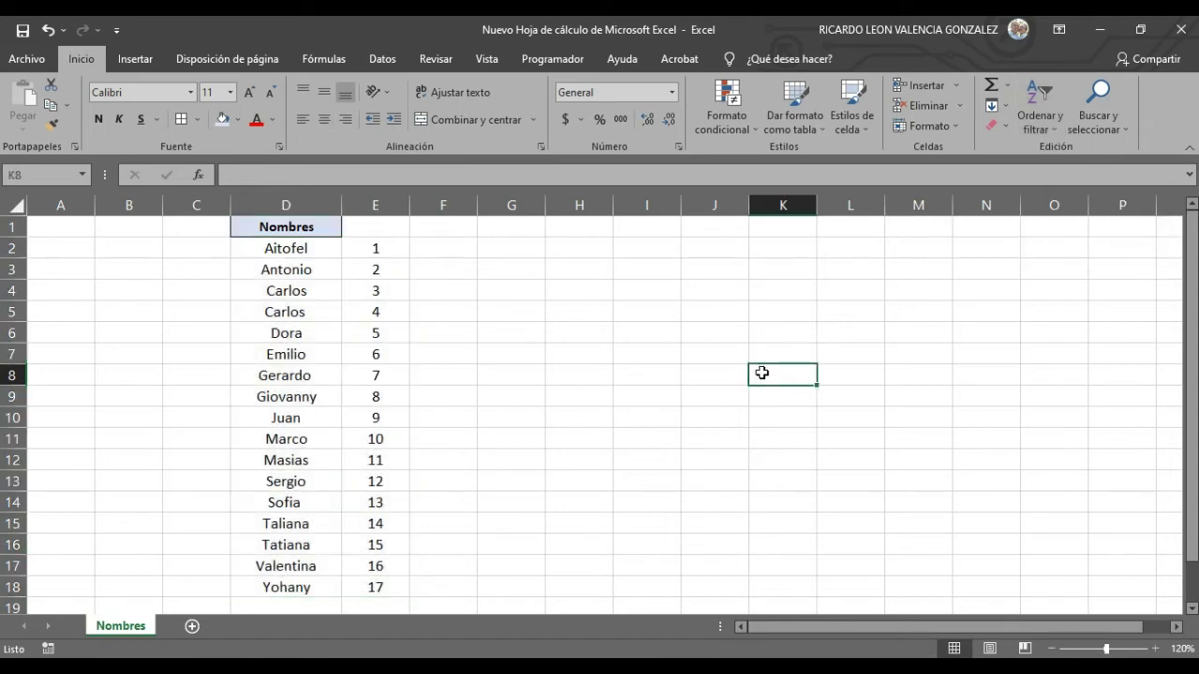
Step: Change Aitofel's number in E2 to 112 and Yohany's in E18 to 1
{"action": "left_click", "coordinate": [384, 253]}
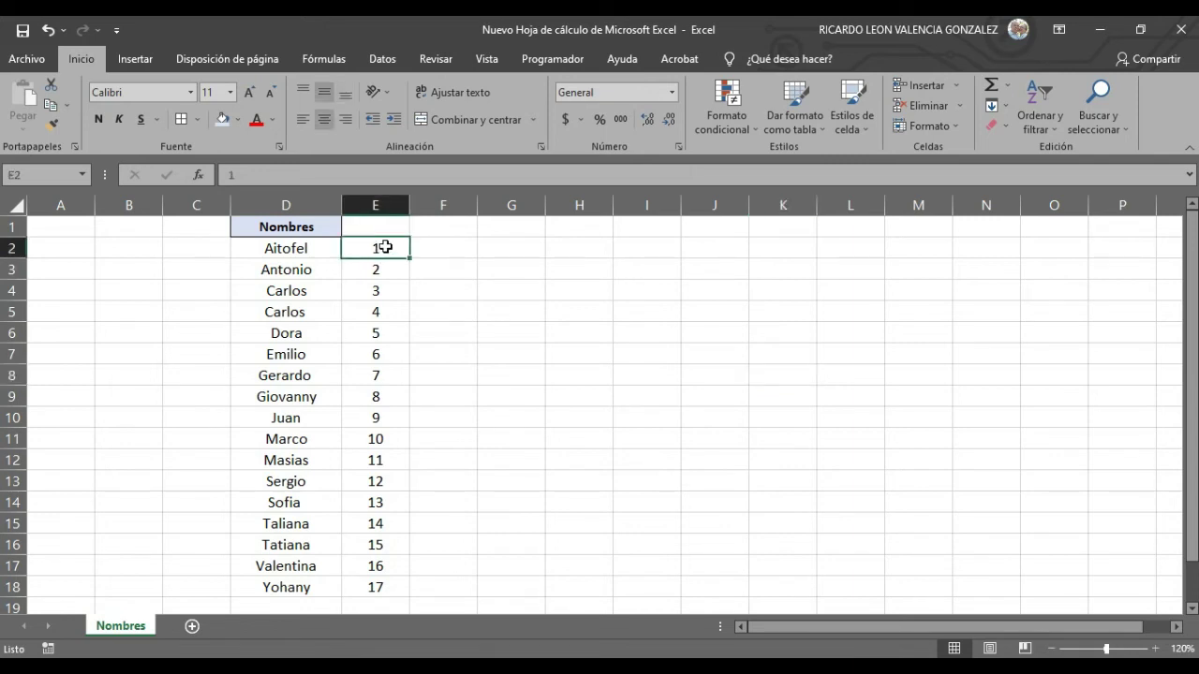
{"action": "type", "text": "112"}
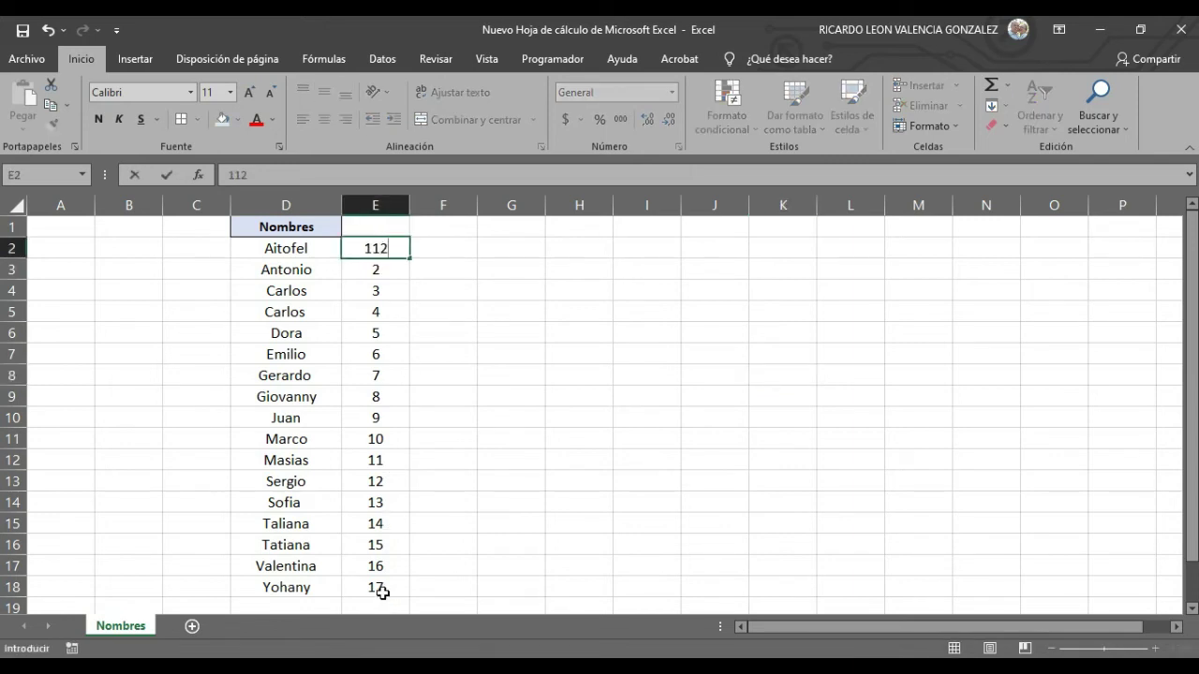
{"action": "left_click", "coordinate": [377, 590]}
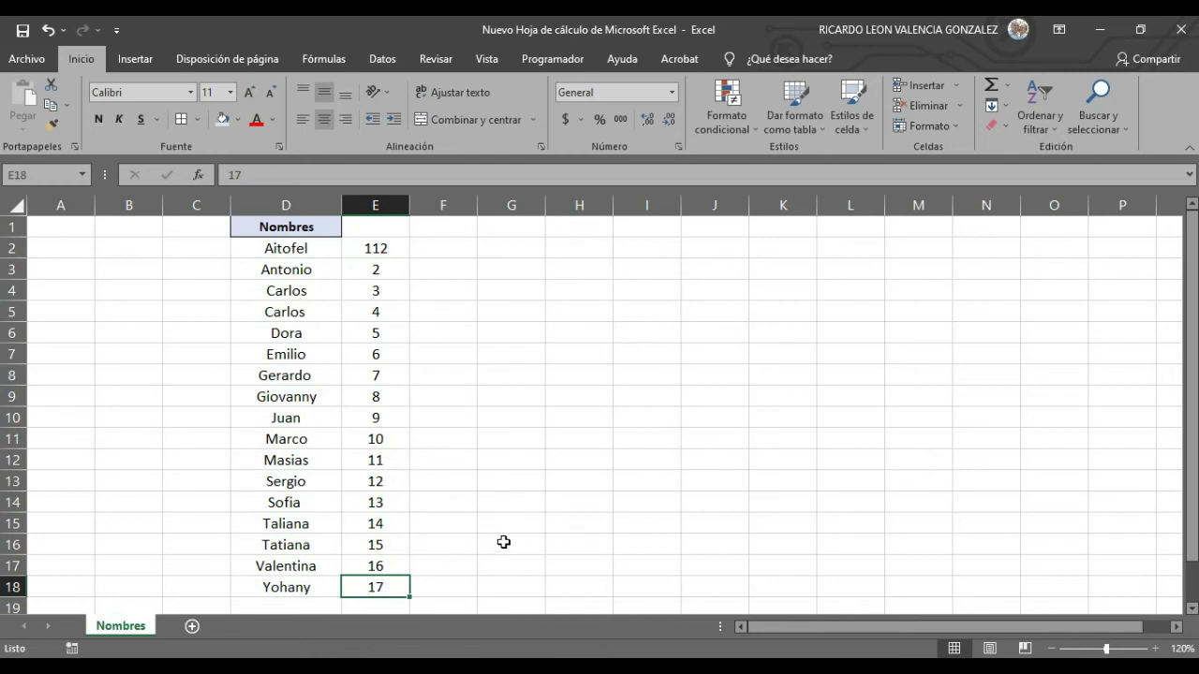
{"action": "type", "text": "1"}
{"action": "left_click", "coordinate": [513, 502]}
Step: Sort D2:E18 Z to A with the numbers, then back A to Z
{"action": "mouse_move", "coordinate": [294, 246]}
{"action": "left_mouse_down"}
{"action": "mouse_move", "coordinate": [372, 354]}
{"action": "mouse_move", "coordinate": [352, 587]}
{"action": "left_mouse_up"}
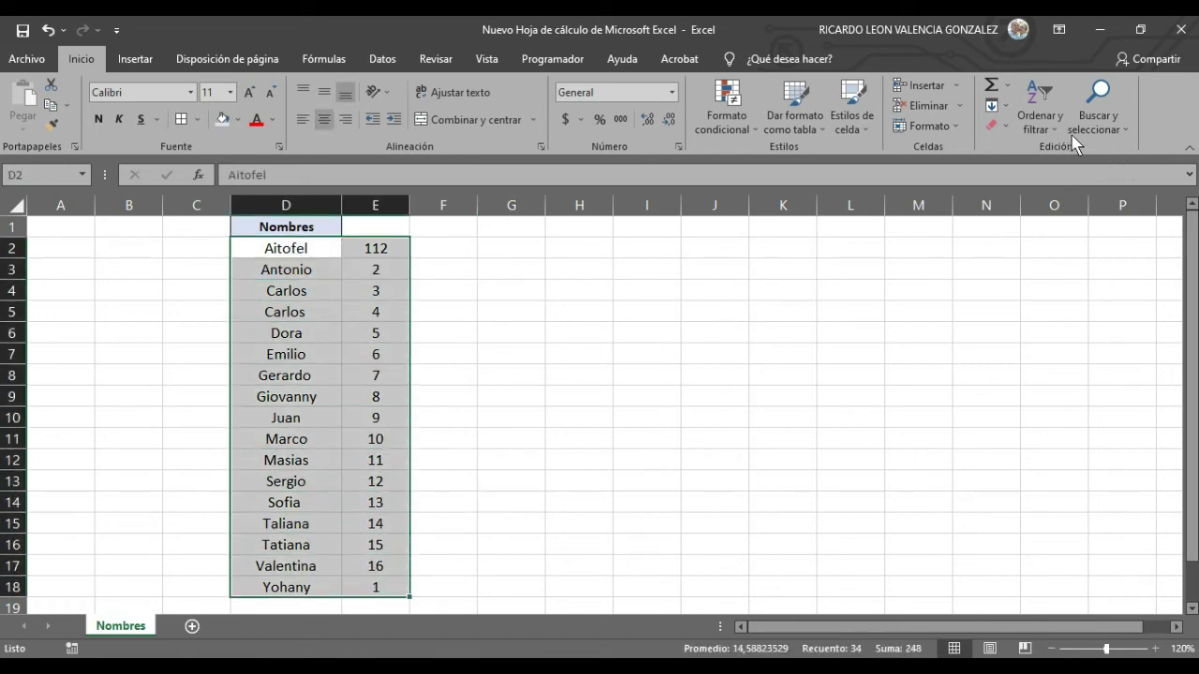
{"action": "left_click", "coordinate": [1040, 120]}
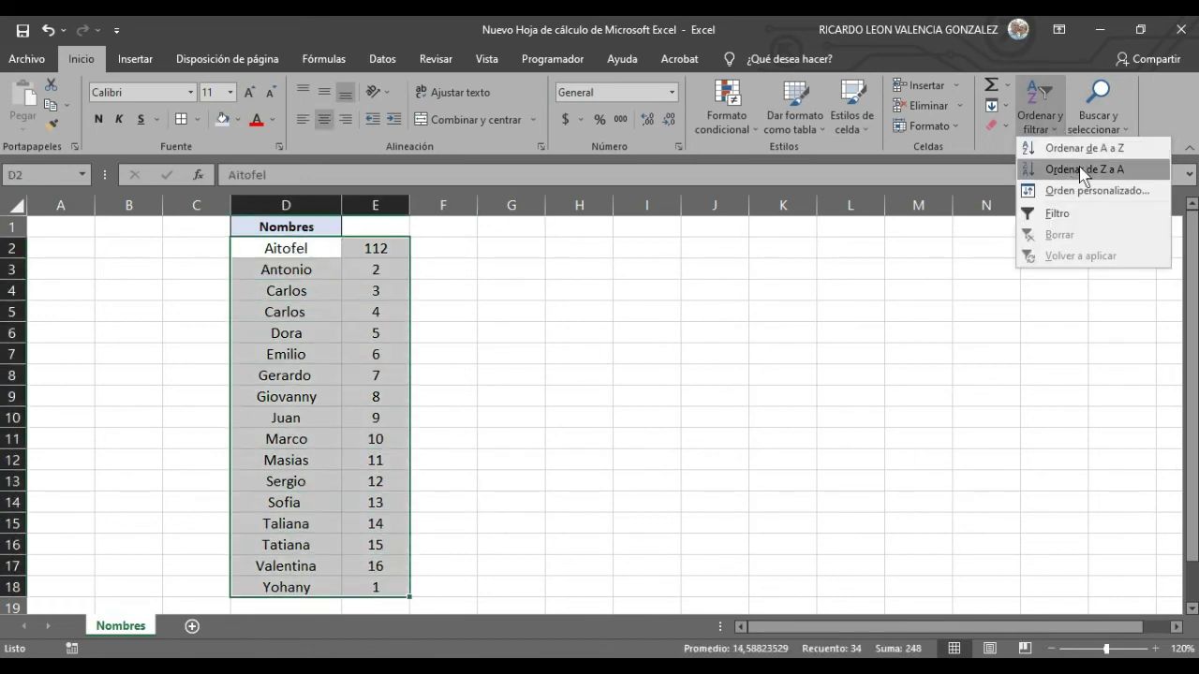
{"action": "left_click", "coordinate": [1080, 168]}
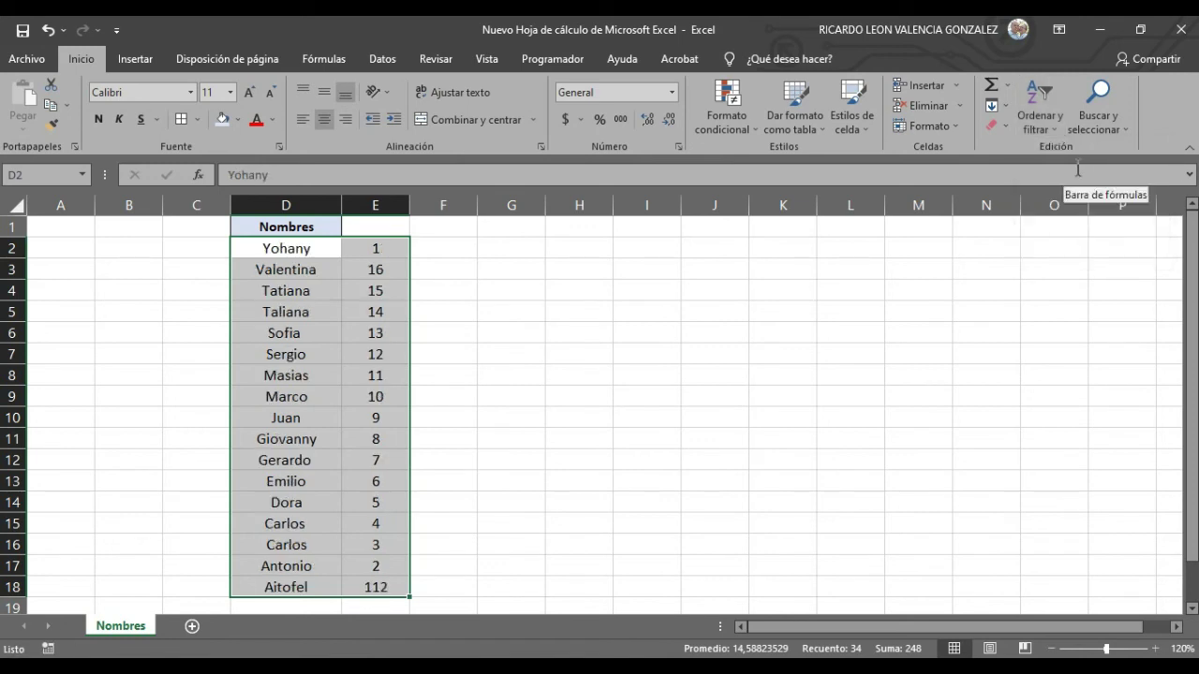
{"action": "left_click", "coordinate": [1042, 118]}
{"action": "left_click", "coordinate": [1080, 150]}
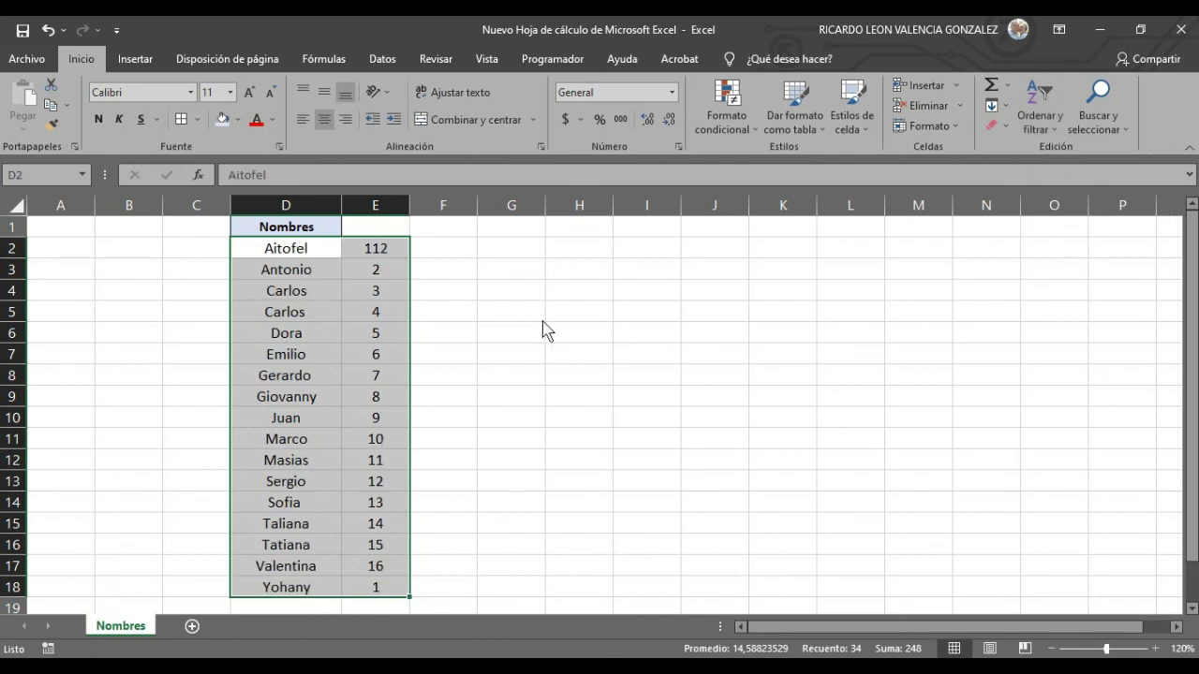